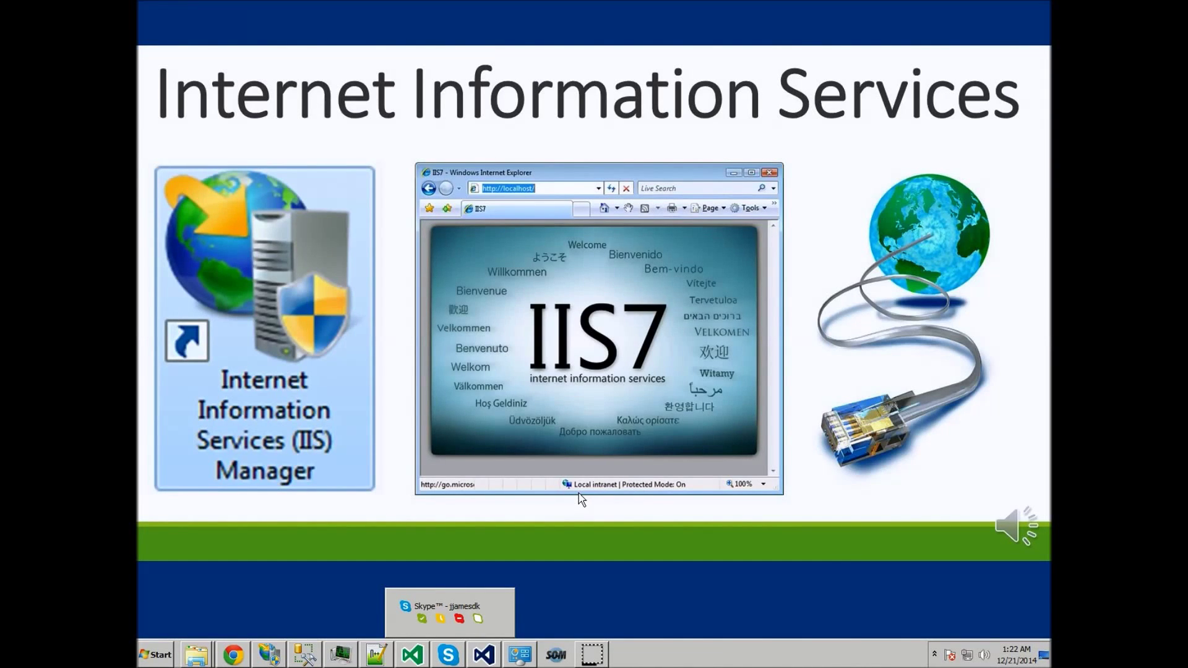
- Search the Start menu for 'program' and open Programs and Features
{"action": "left_click", "coordinate": [591, 473]}
{"action": "left_click", "coordinate": [154, 656]}
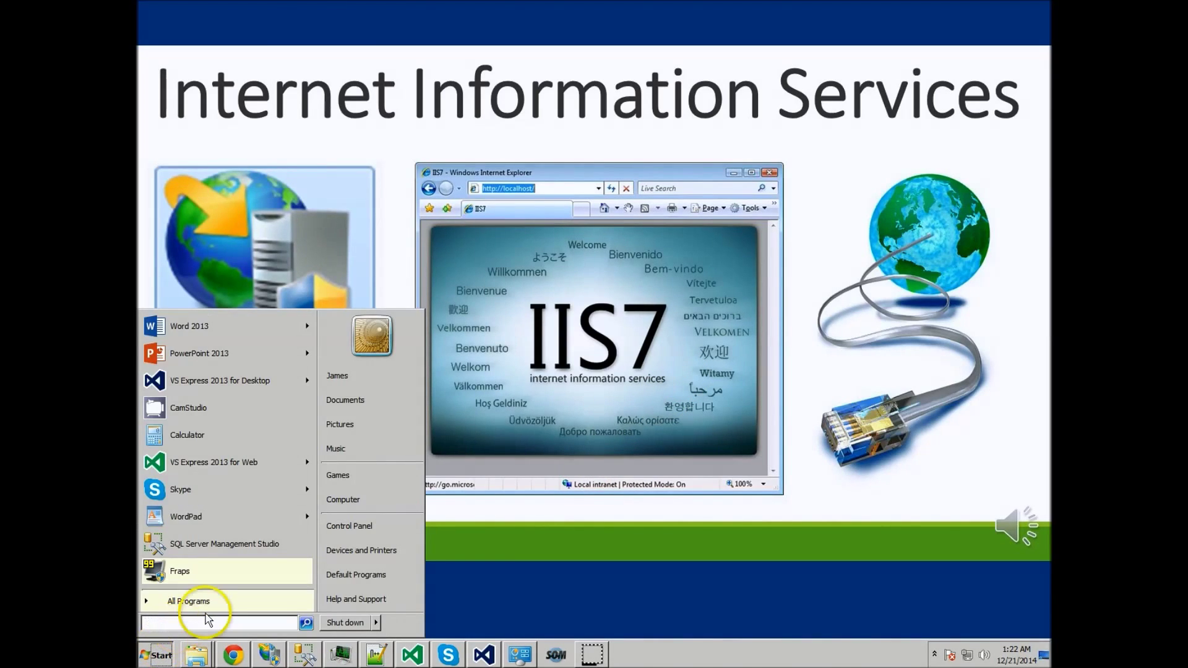
{"action": "type", "text": "program"}
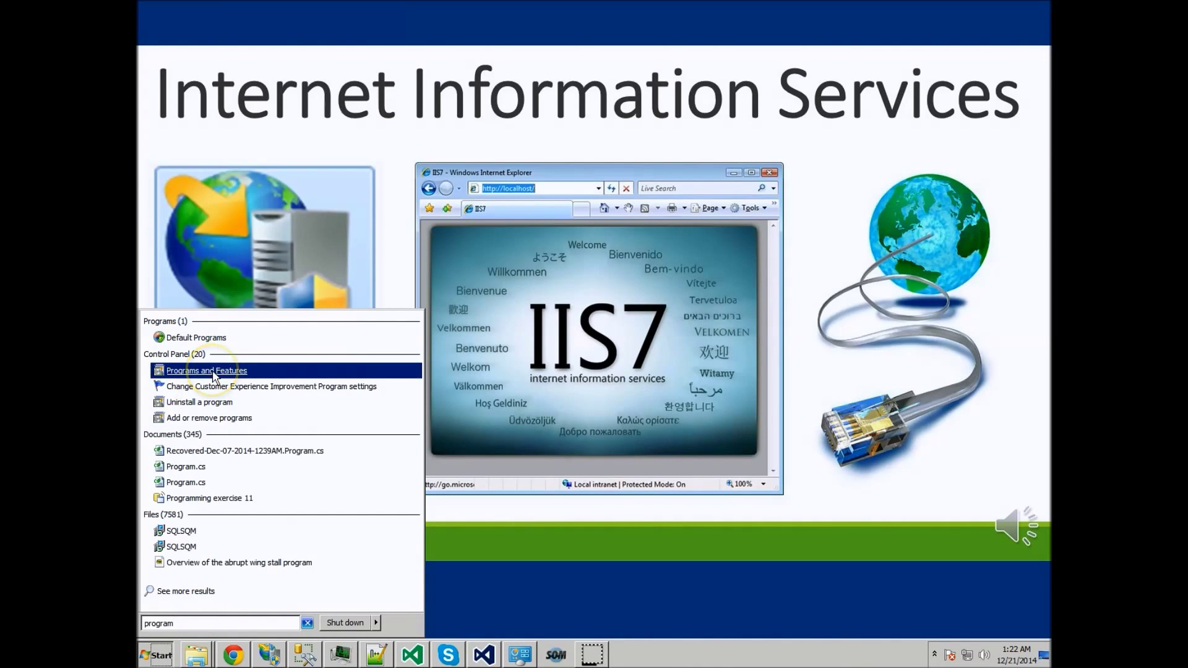
{"action": "left_click", "coordinate": [215, 375]}
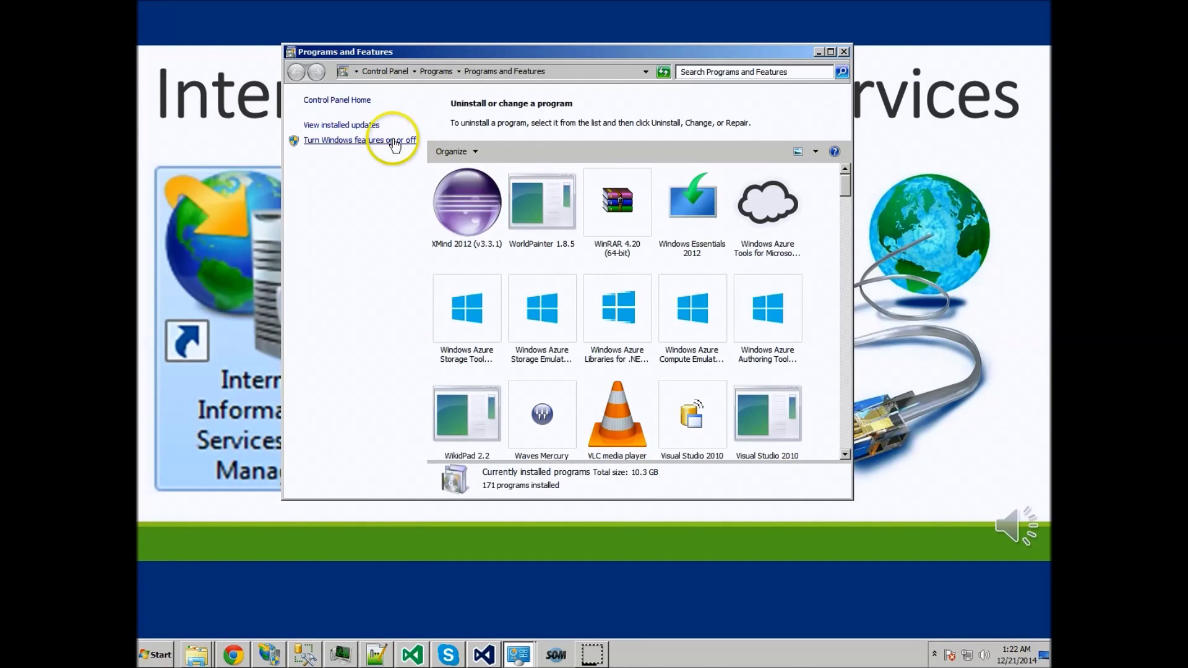
{"action": "left_click", "coordinate": [155, 655]}
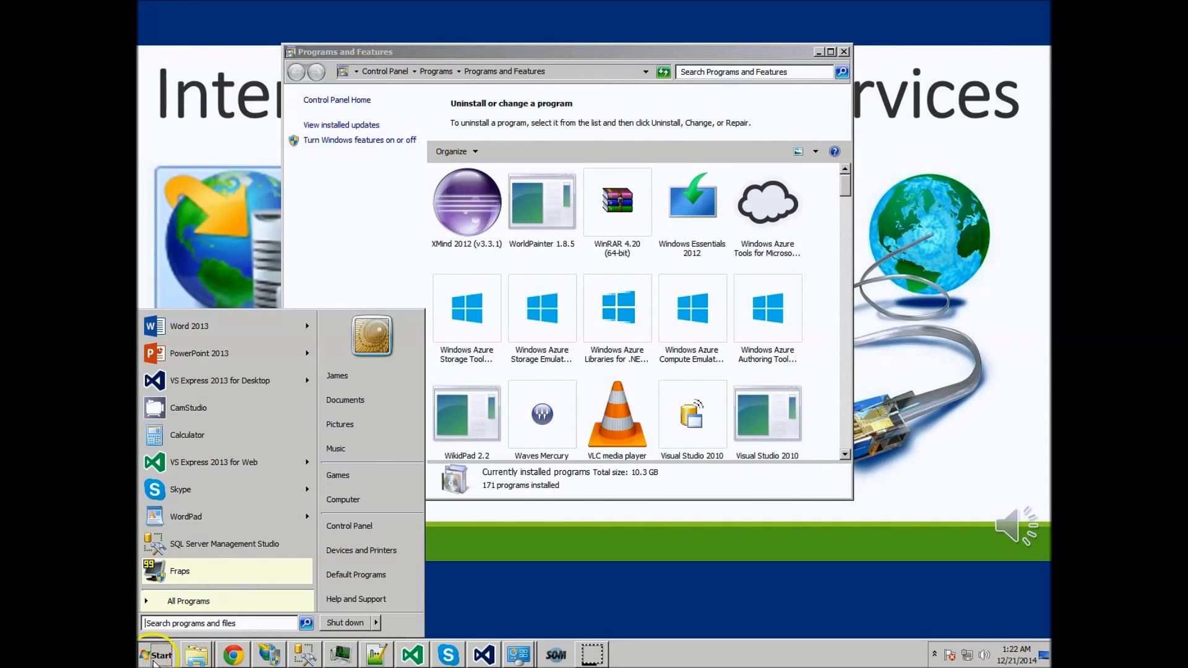
- From Control Panel's Programs category, open the Windows Features dialog
{"action": "left_click", "coordinate": [373, 524]}
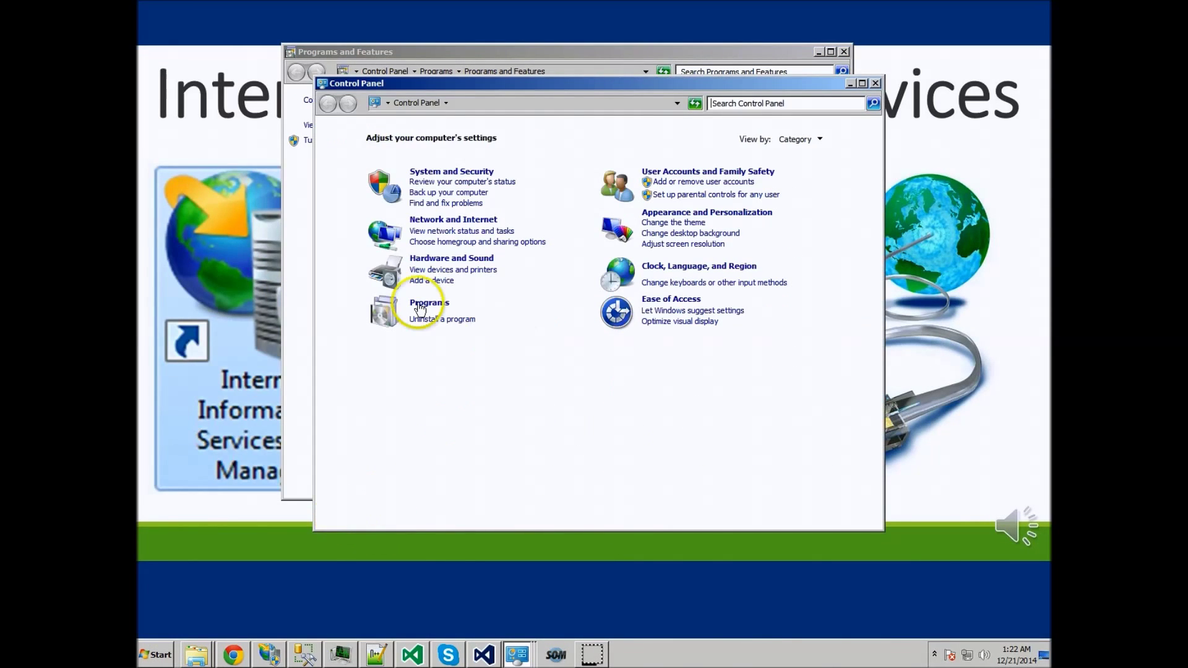
{"action": "left_click", "coordinate": [427, 303]}
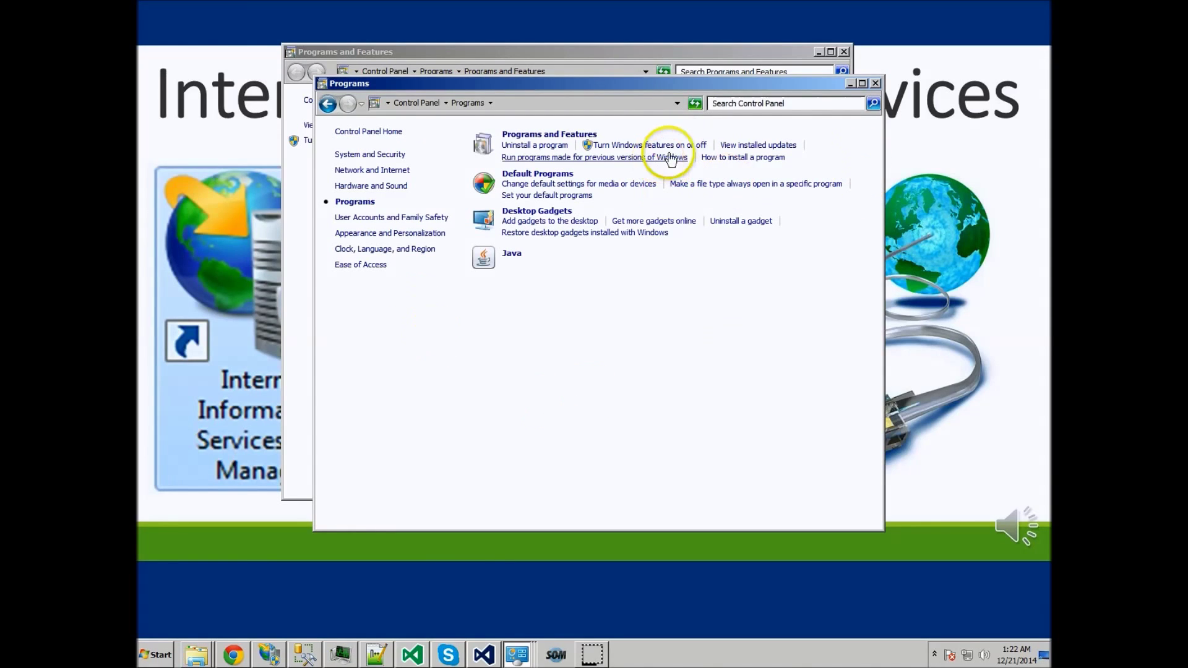
{"action": "left_click", "coordinate": [667, 148]}
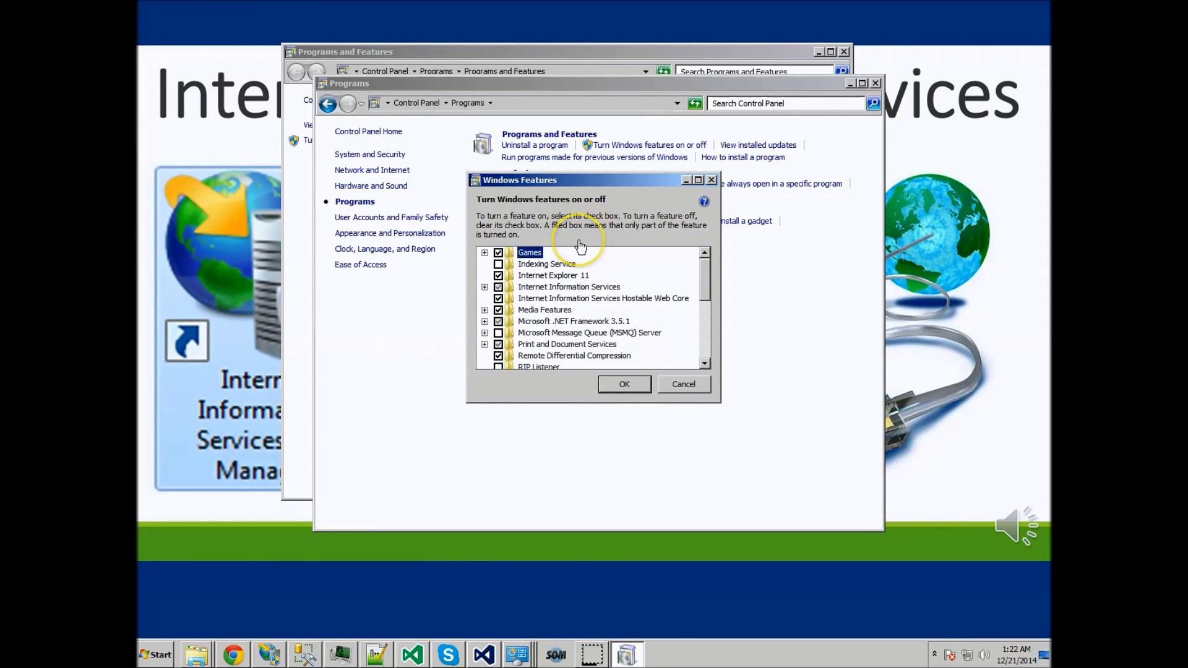
- Expand Internet Information Services and its World Wide Web Services components
{"action": "left_click", "coordinate": [570, 288]}
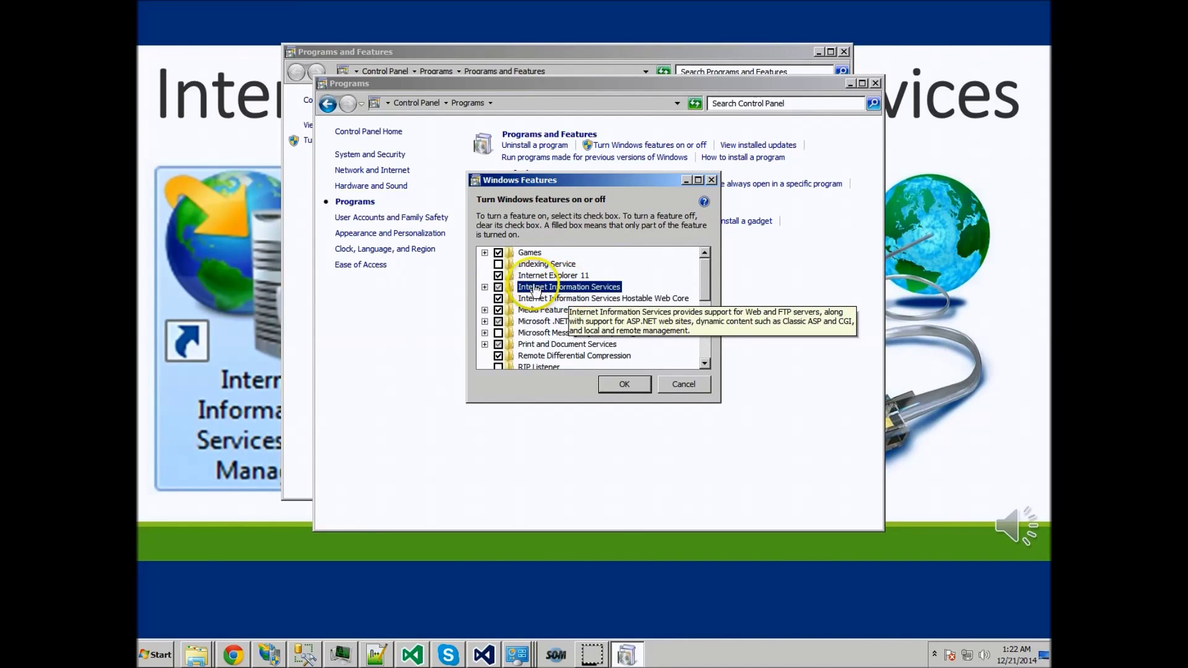
{"action": "left_click", "coordinate": [486, 287]}
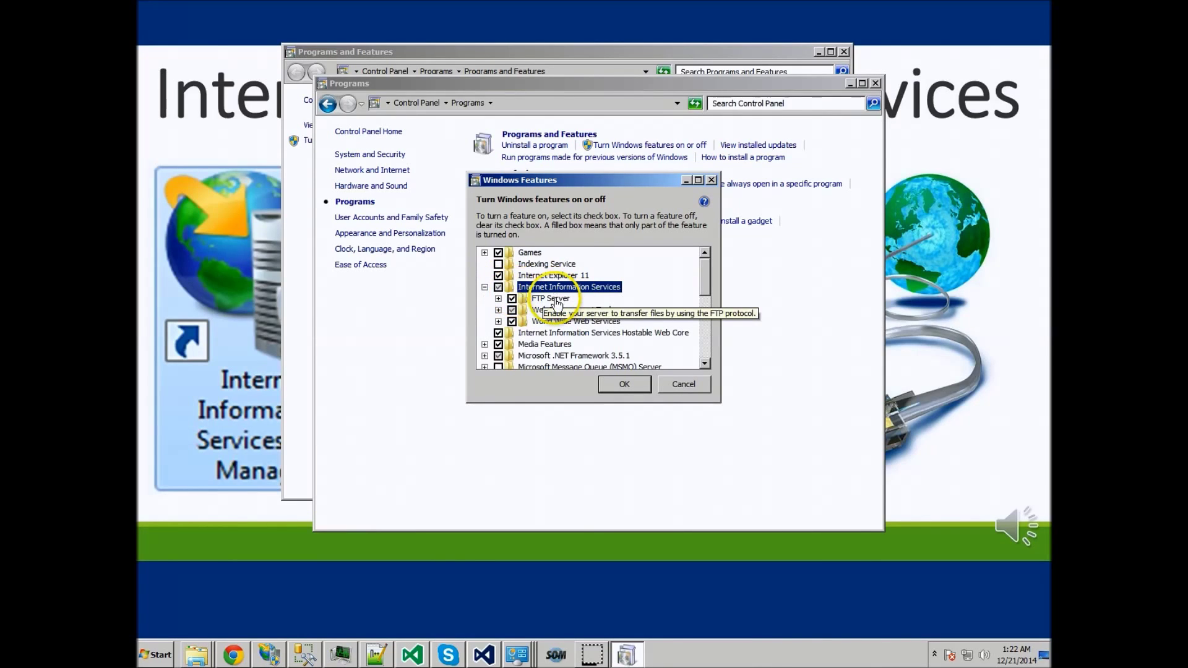
{"action": "mouse_move", "coordinate": [571, 311]}
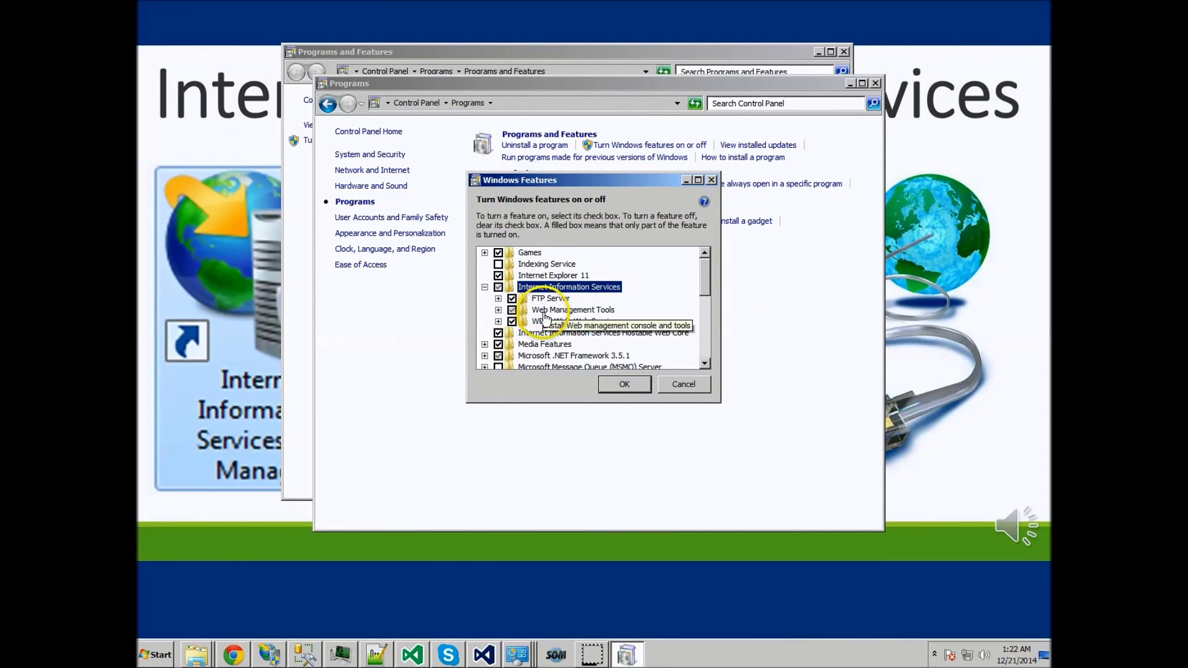
{"action": "left_click", "coordinate": [571, 321]}
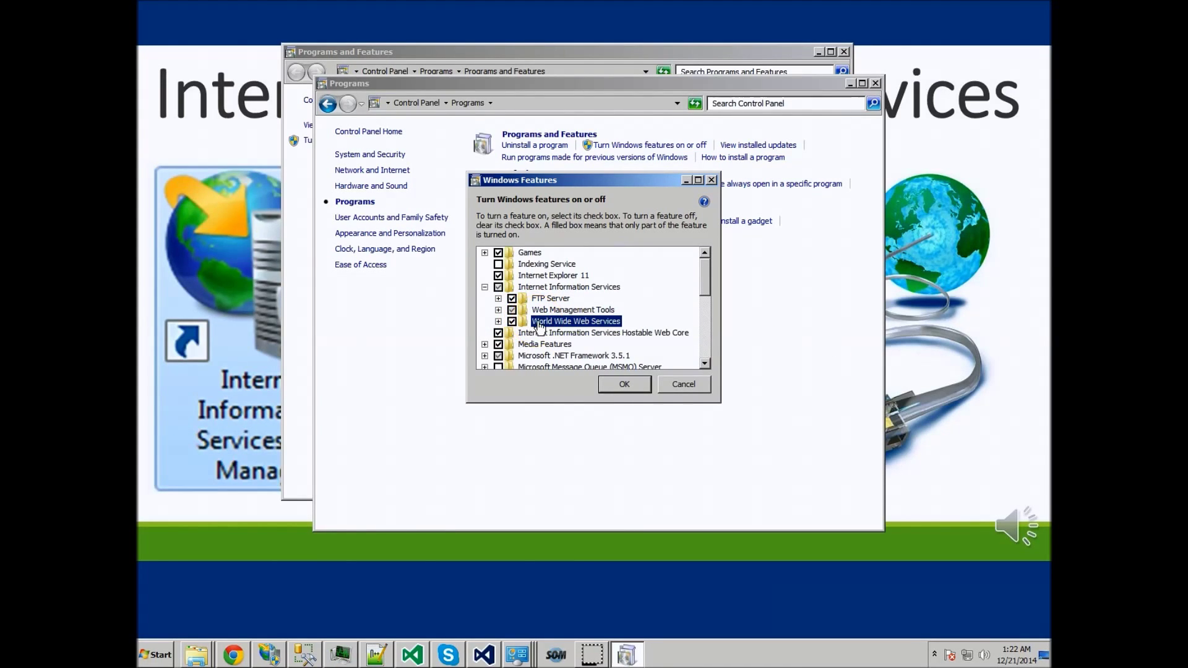
{"action": "double_click", "coordinate": [571, 322]}
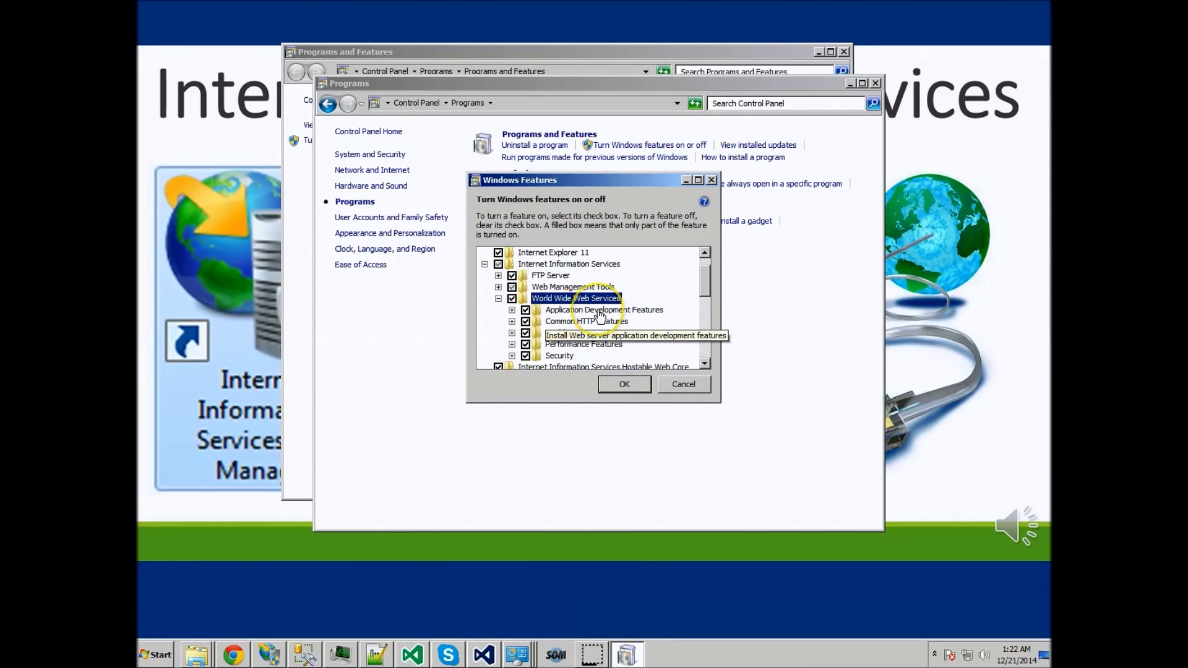
- Check Application Development Features and Security items, then cancel Windows Features unchanged
{"action": "left_click", "coordinate": [601, 312]}
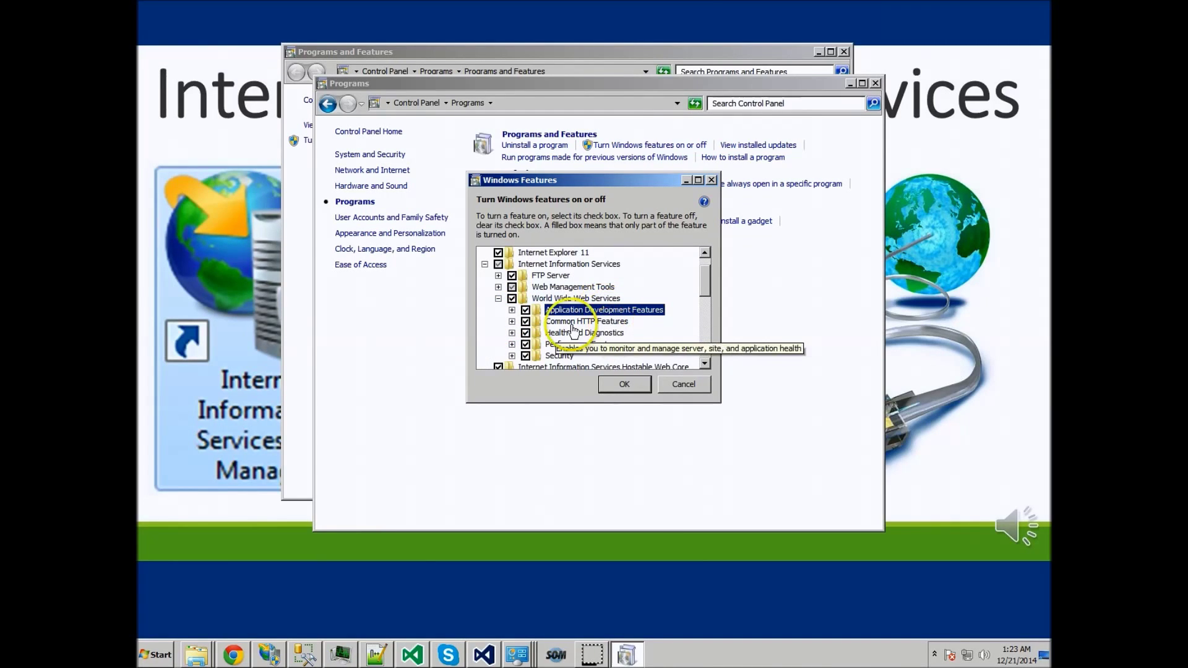
{"action": "left_click", "coordinate": [512, 311]}
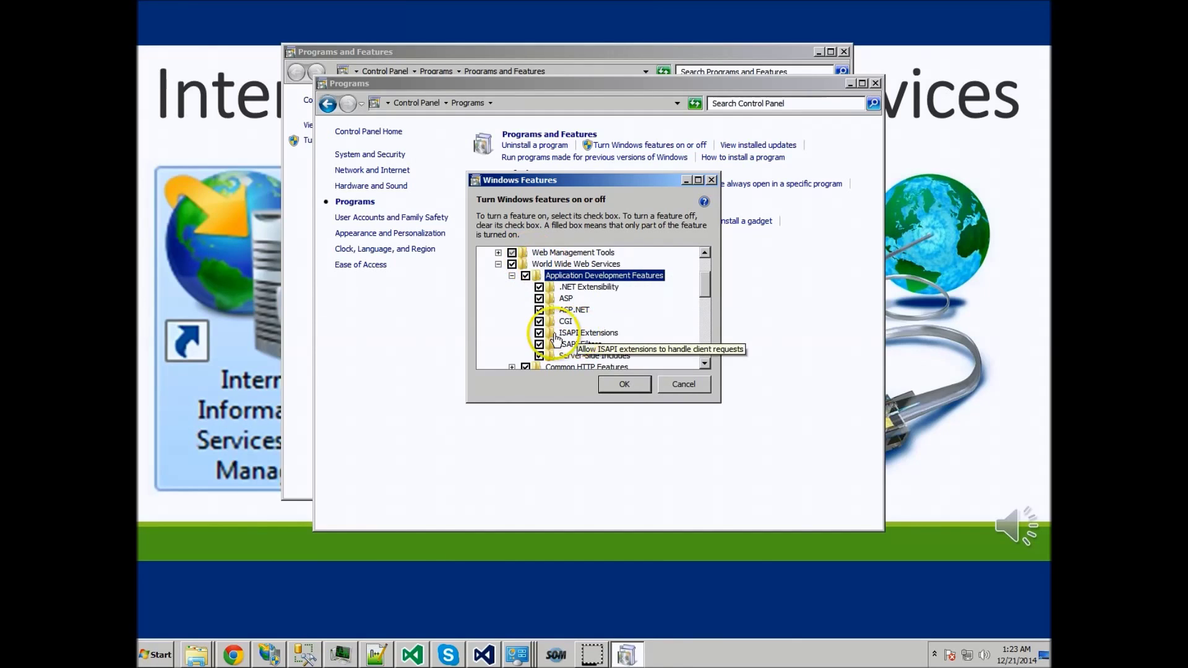
{"action": "left_click", "coordinate": [511, 275]}
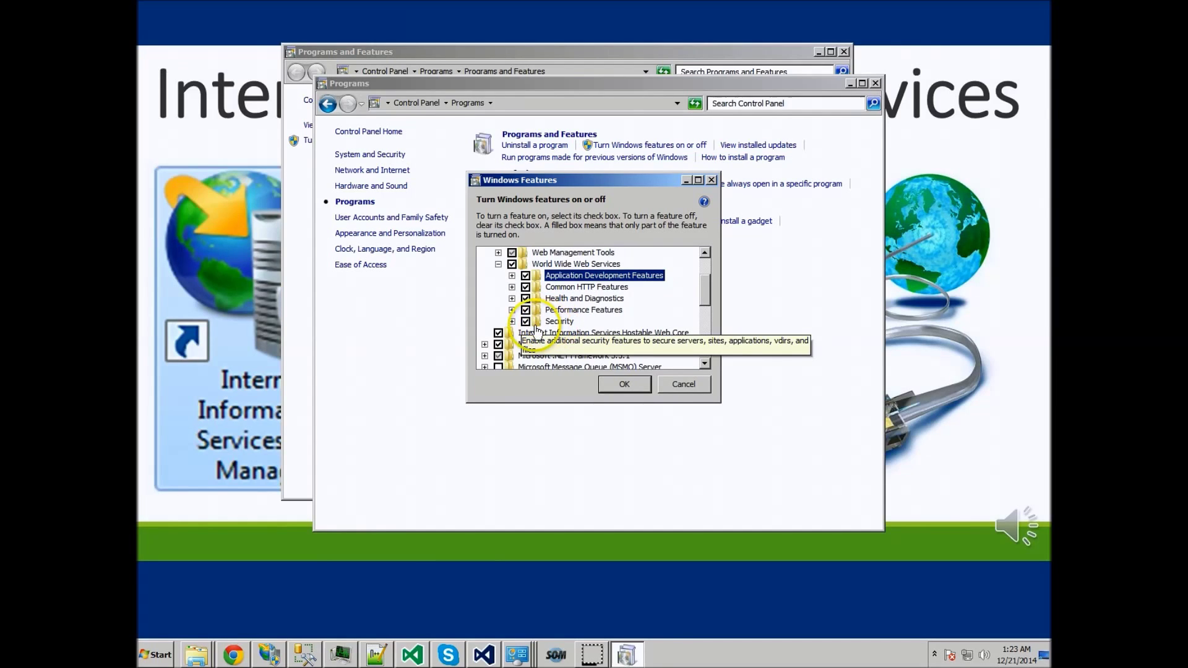
{"action": "left_click", "coordinate": [511, 321]}
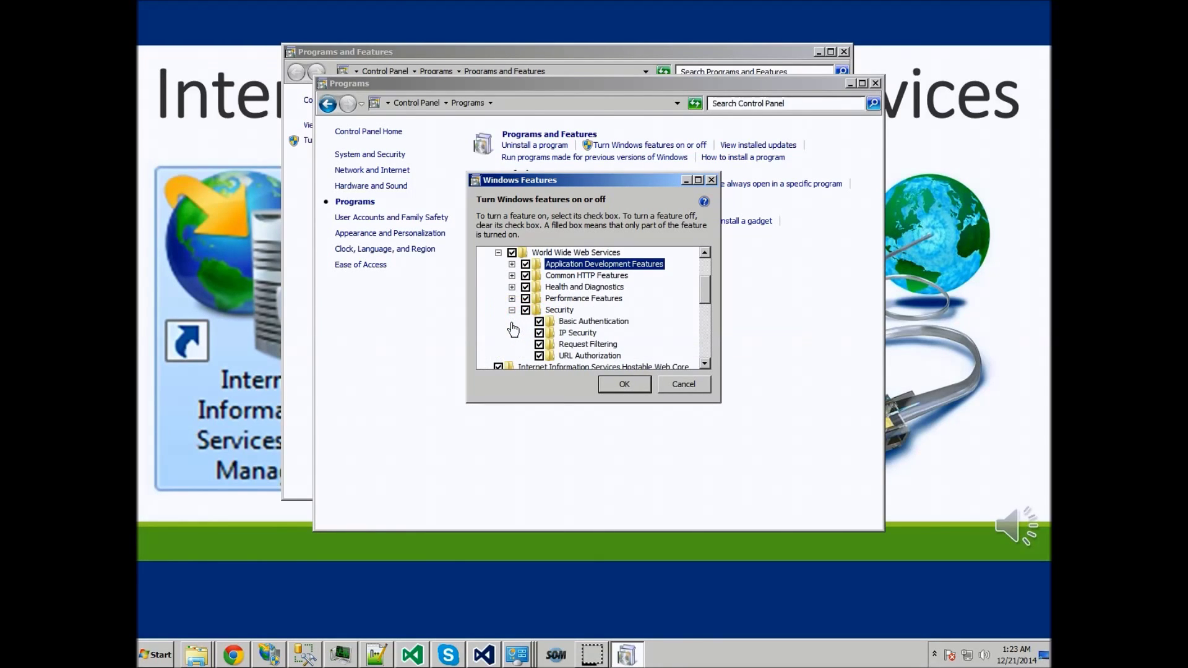
{"action": "left_click", "coordinate": [512, 310]}
{"action": "scroll", "coordinate": [520, 283], "scroll_direction": "up", "scroll_amount": 1}
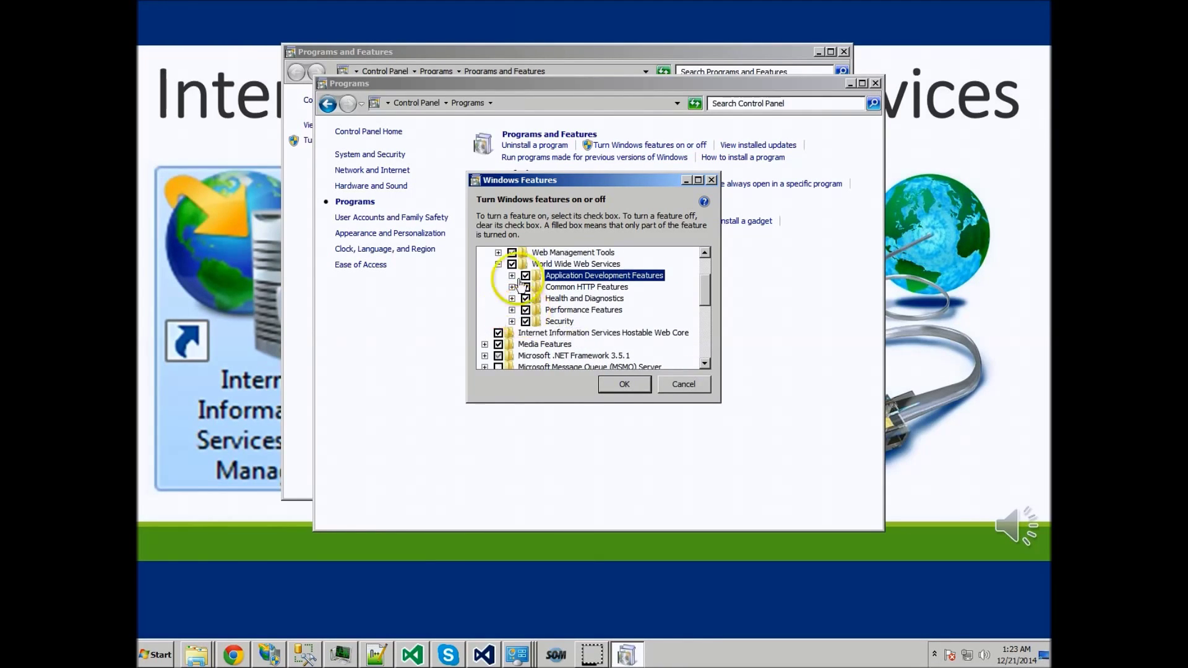
{"action": "scroll", "coordinate": [516, 273], "scroll_direction": "up", "scroll_amount": 2}
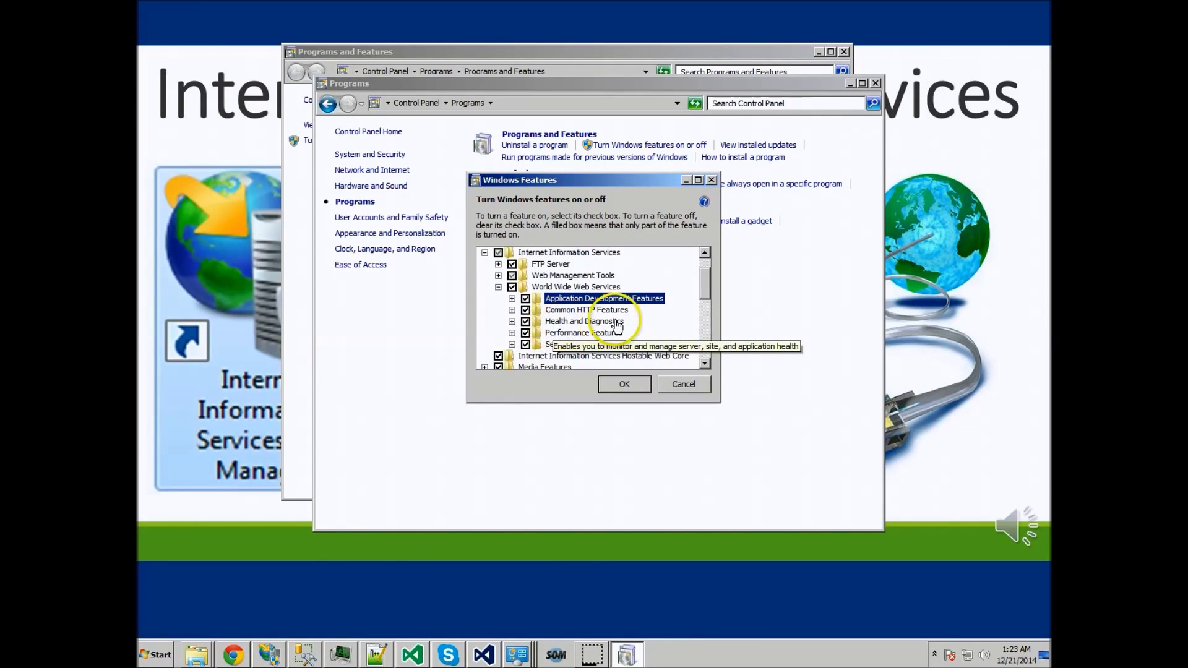
{"action": "left_click", "coordinate": [683, 385]}
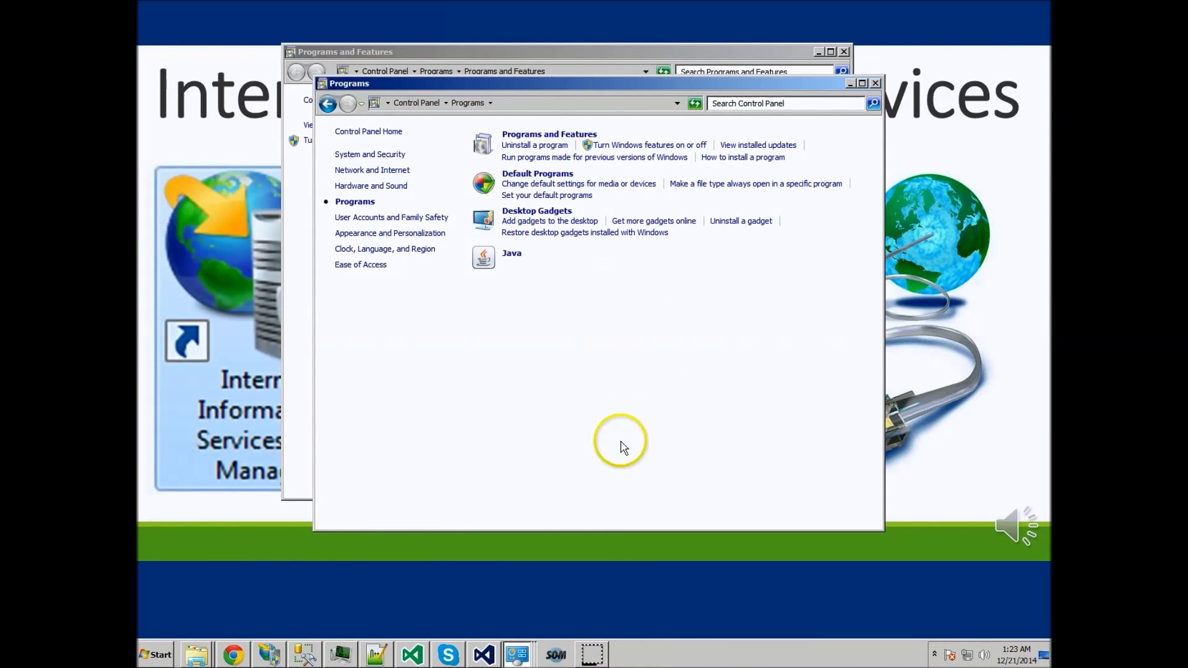
- Close both Programs windows and search the Start menu for 'iis' to find IIS Manager
{"action": "left_click", "coordinate": [875, 84]}
{"action": "left_click", "coordinate": [844, 52]}
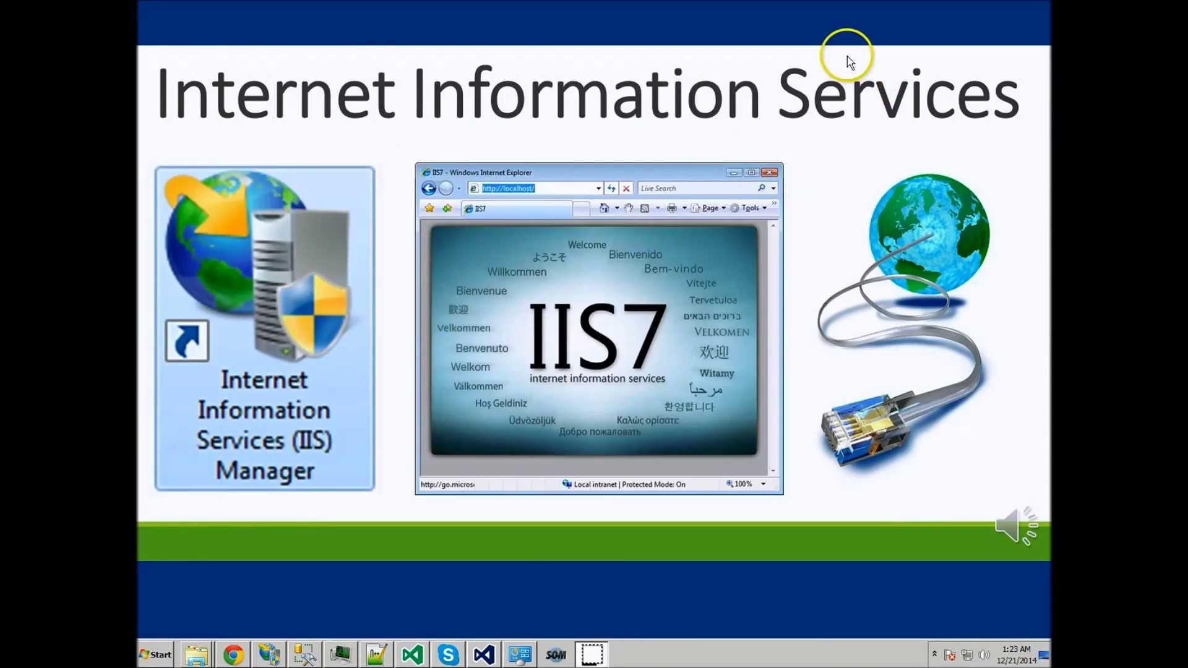
{"action": "left_click", "coordinate": [155, 656]}
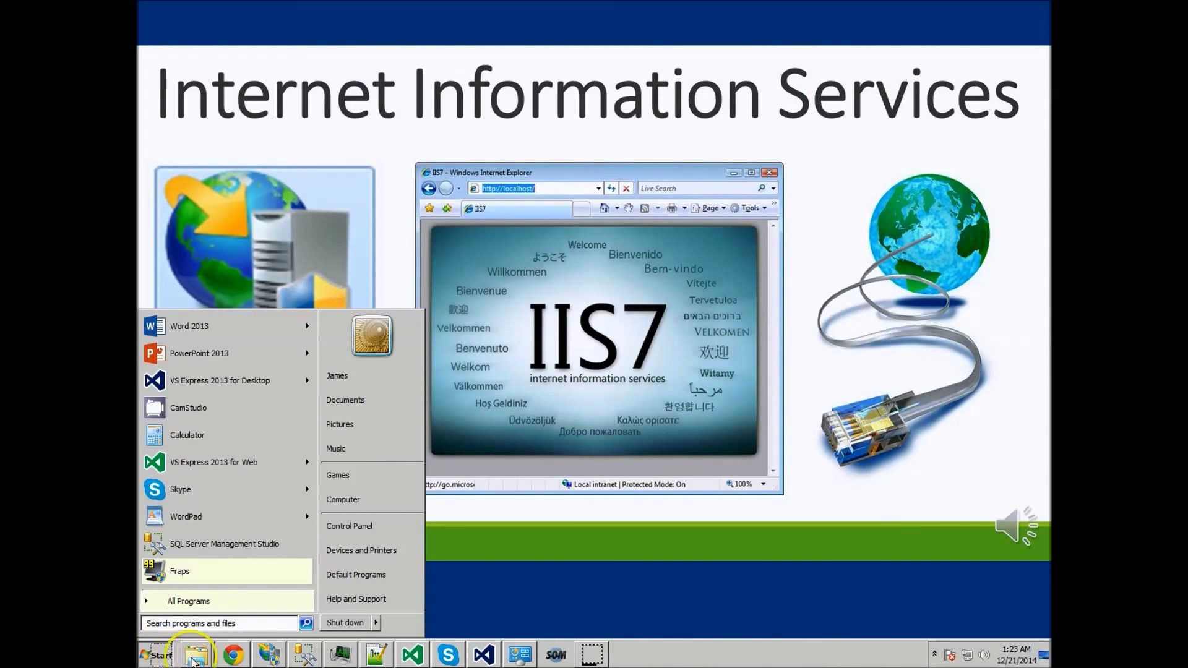
{"action": "left_click", "coordinate": [218, 623]}
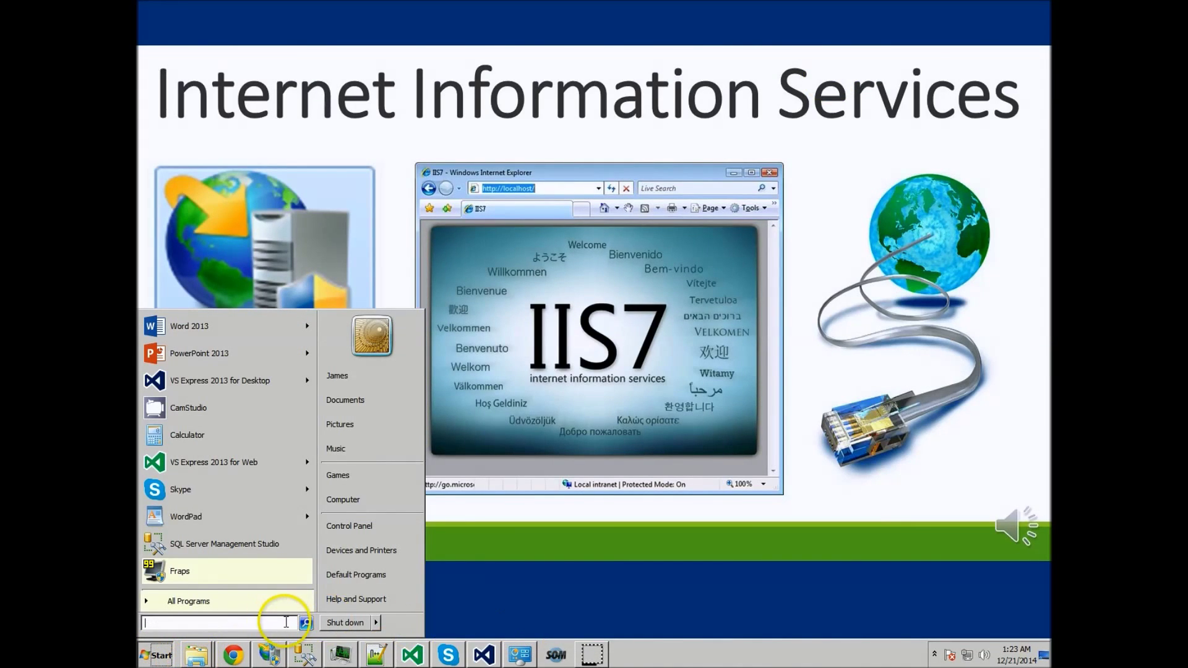
{"action": "type", "text": "iis"}
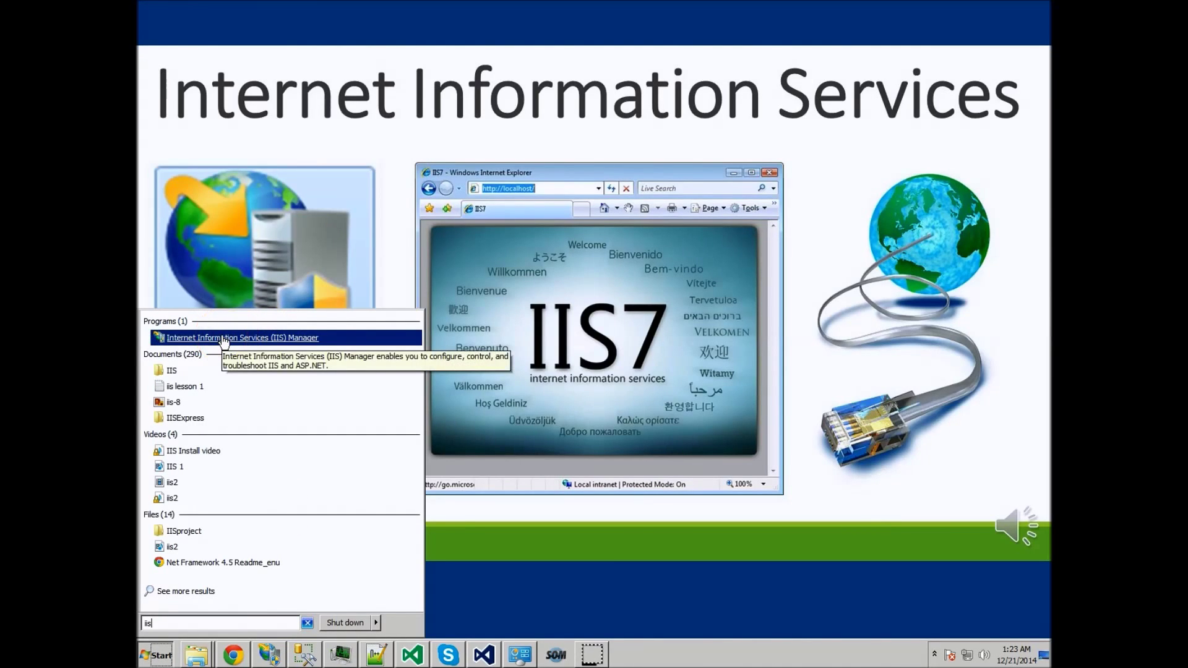
{"action": "left_click", "coordinate": [464, 349]}
{"action": "mouse_move", "coordinate": [376, 654]}
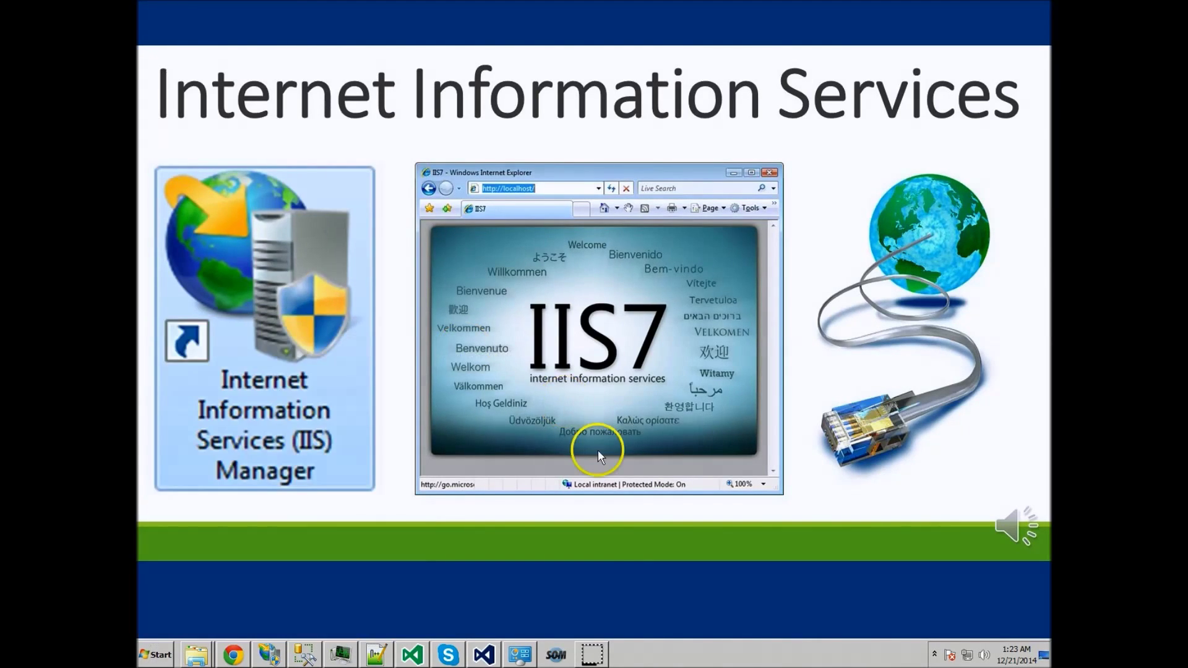
- Bring up IIS Manager and enlarge its window by dragging the bottom-right corner
{"action": "left_click", "coordinate": [270, 655]}
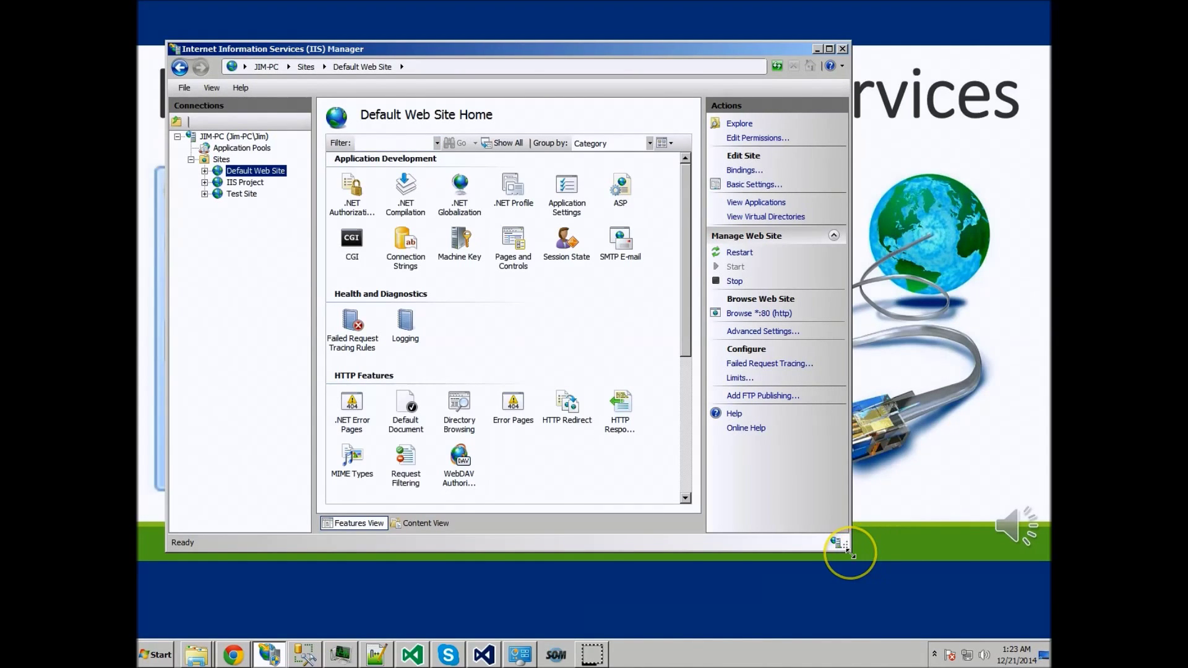
{"action": "left_click_drag", "start_coordinate": [846, 549], "coordinate": [991, 613]}
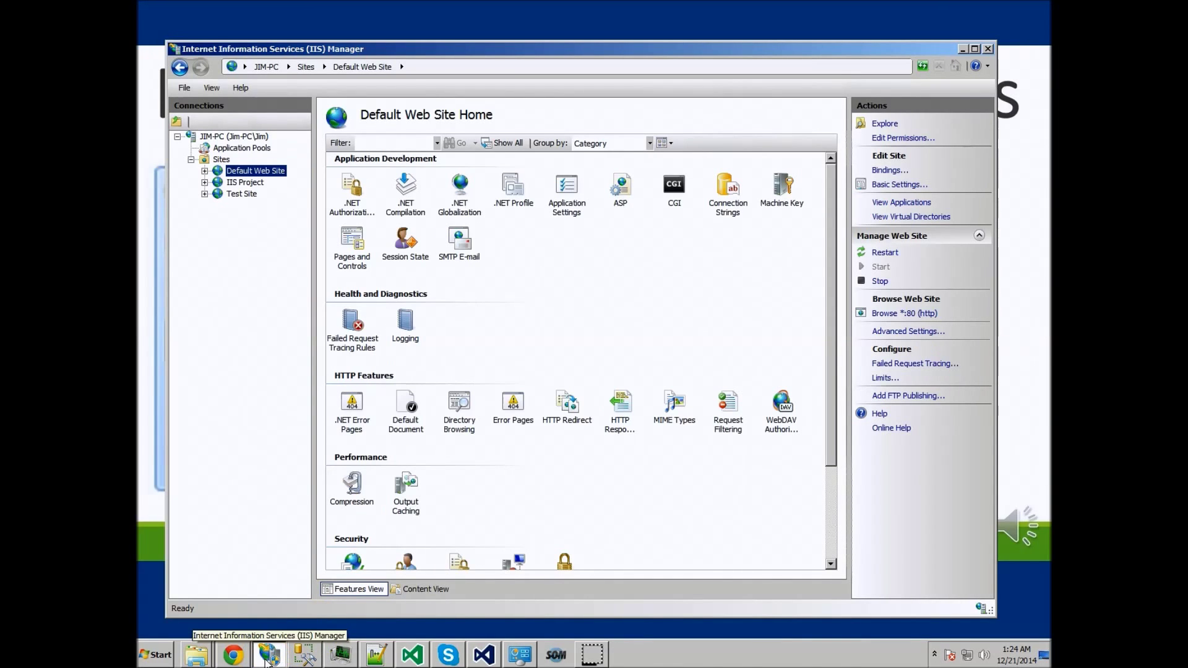
{"action": "left_click", "coordinate": [233, 655]}
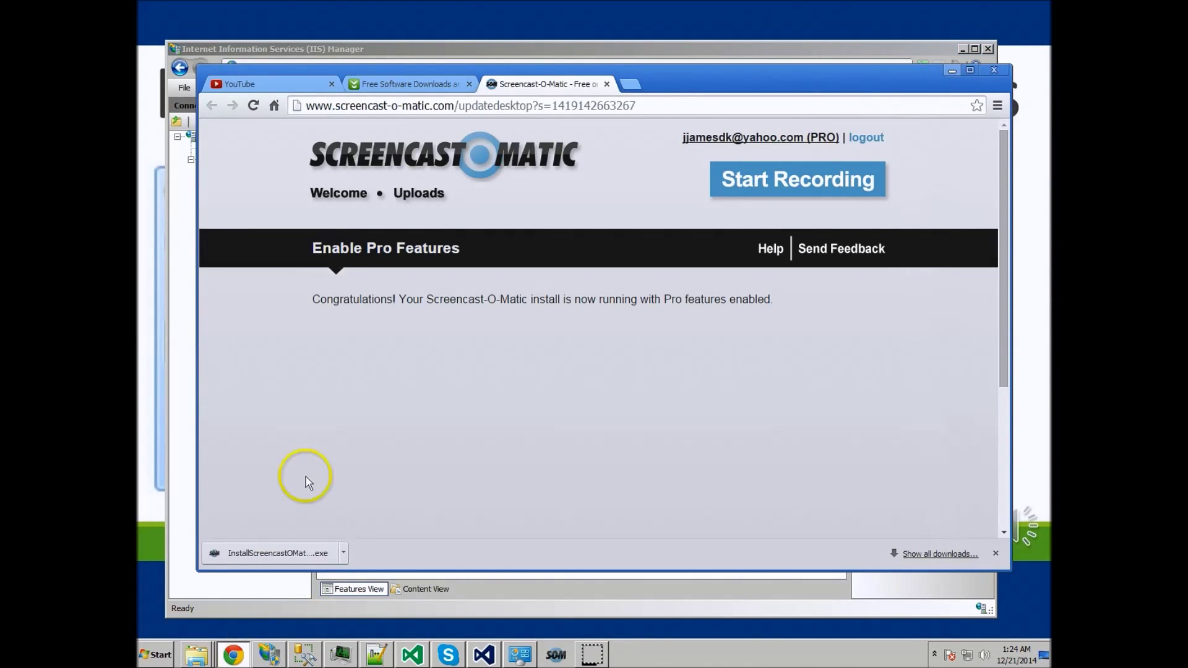
- Load localhost in a new Chrome tab to display the IIS7 welcome page
{"action": "left_click", "coordinate": [631, 83]}
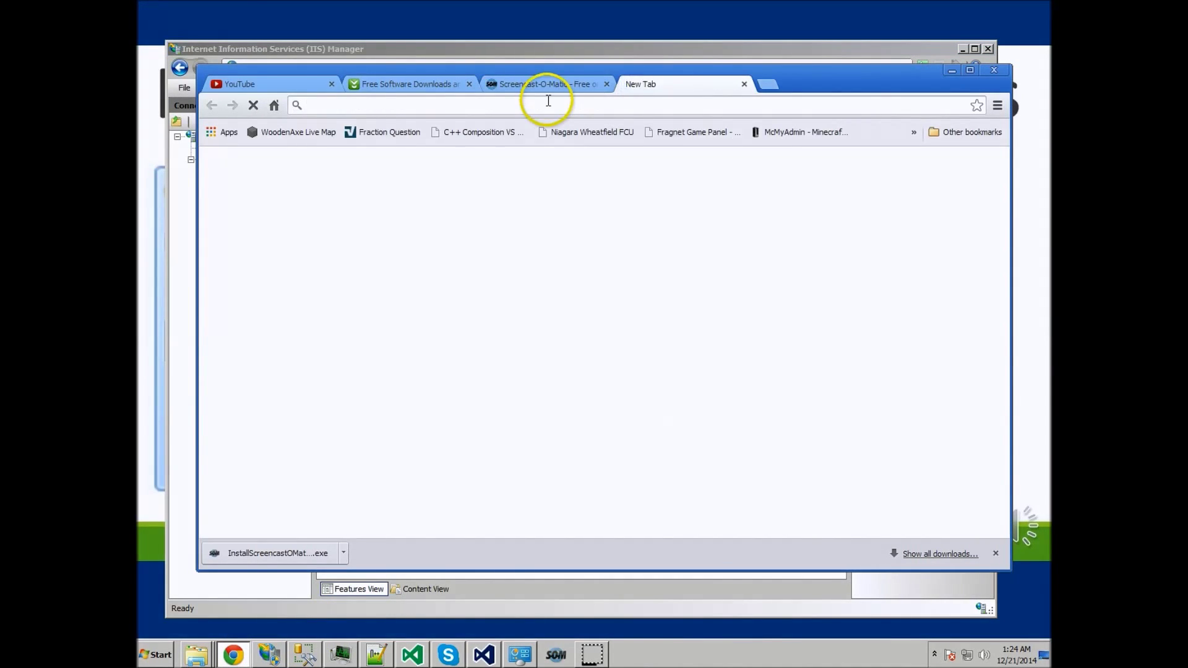
{"action": "type", "text": "local"}
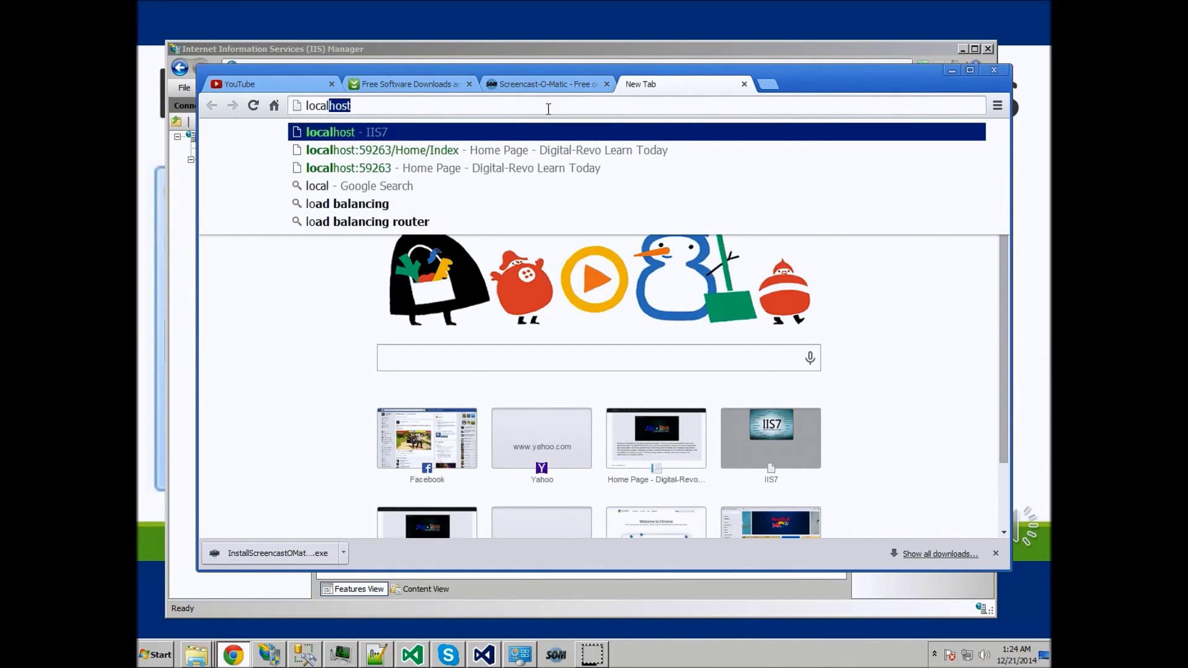
{"action": "type", "text": "host"}
{"action": "key", "text": "Return"}
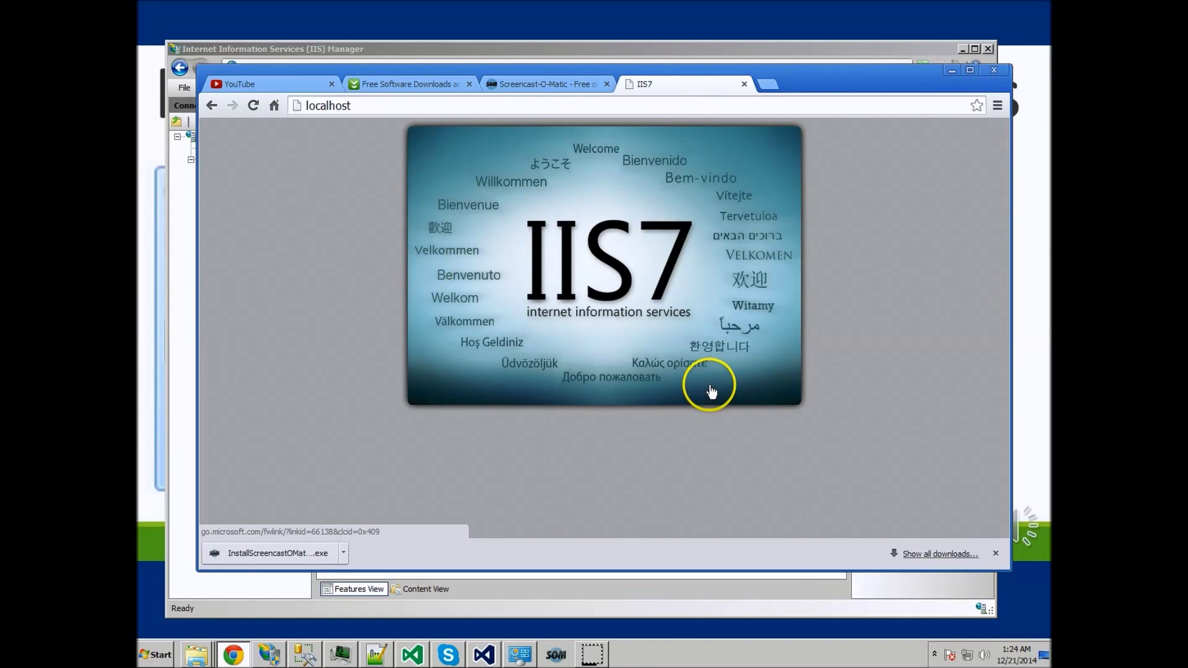
{"action": "left_click", "coordinate": [694, 350]}
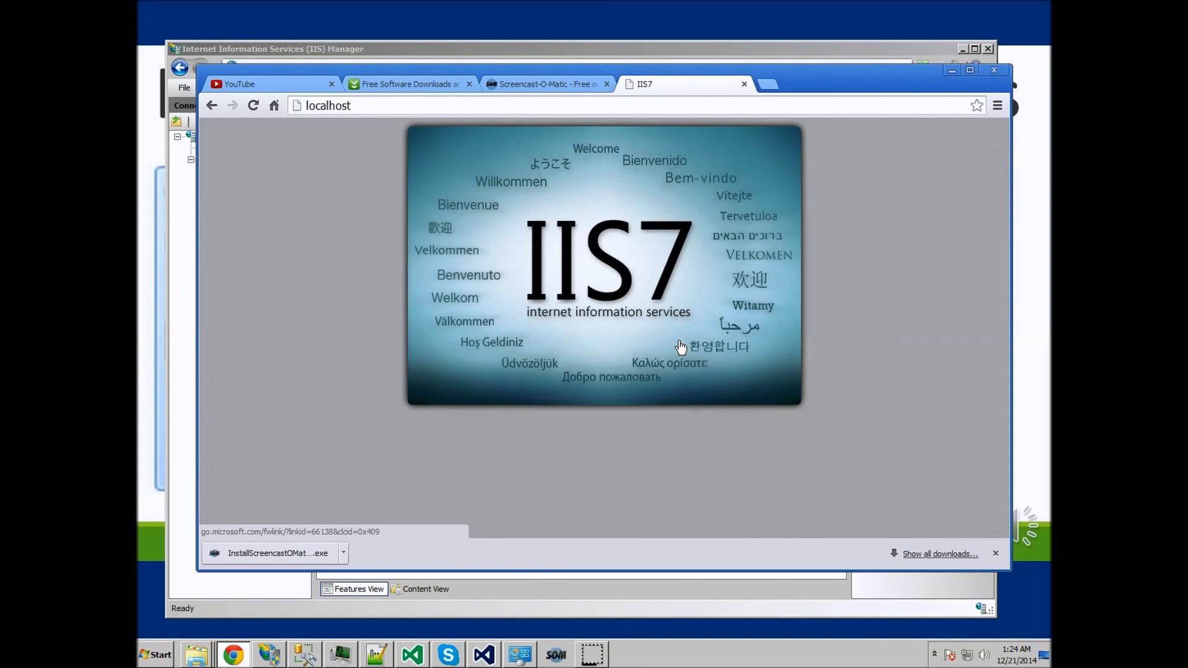
{"action": "left_click", "coordinate": [668, 352]}
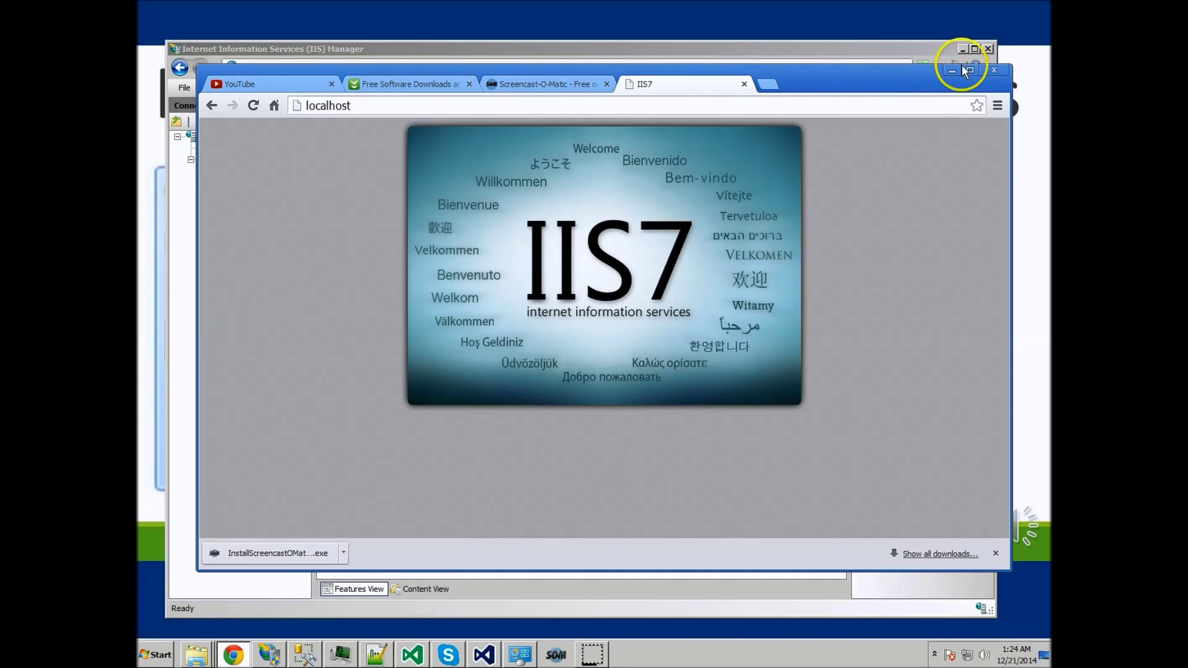
- Close Chrome and switch back to the Internet Information Services slide with Alt+Tab
{"action": "left_click", "coordinate": [994, 70]}
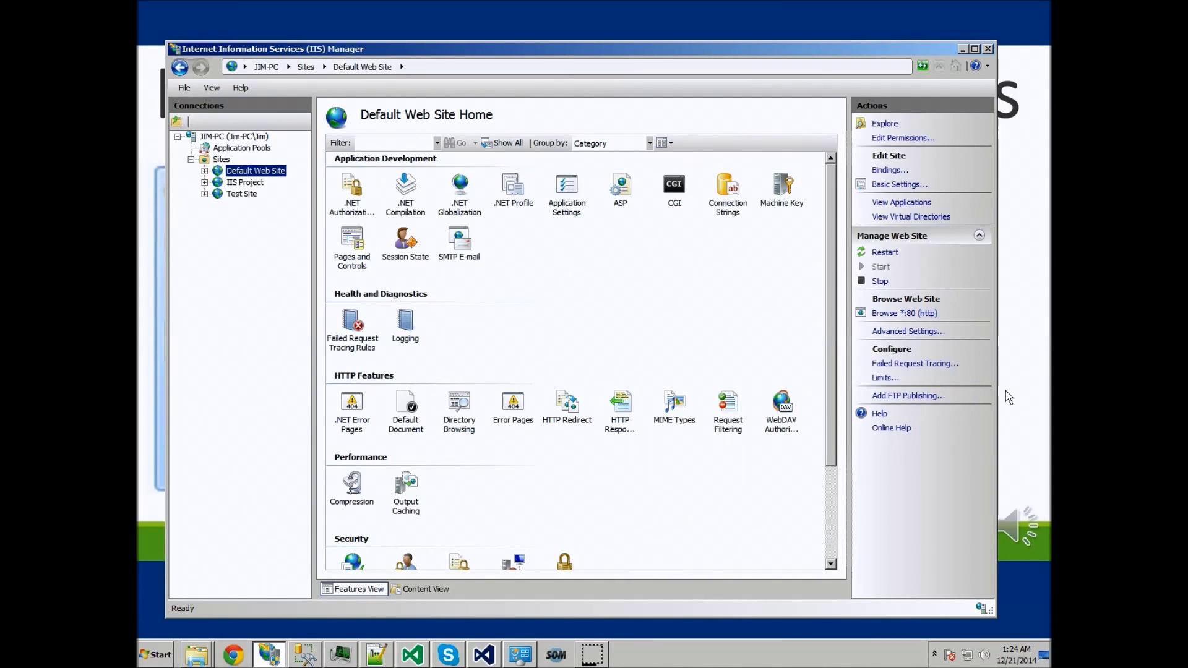
{"action": "key", "text": "alt+Tab"}
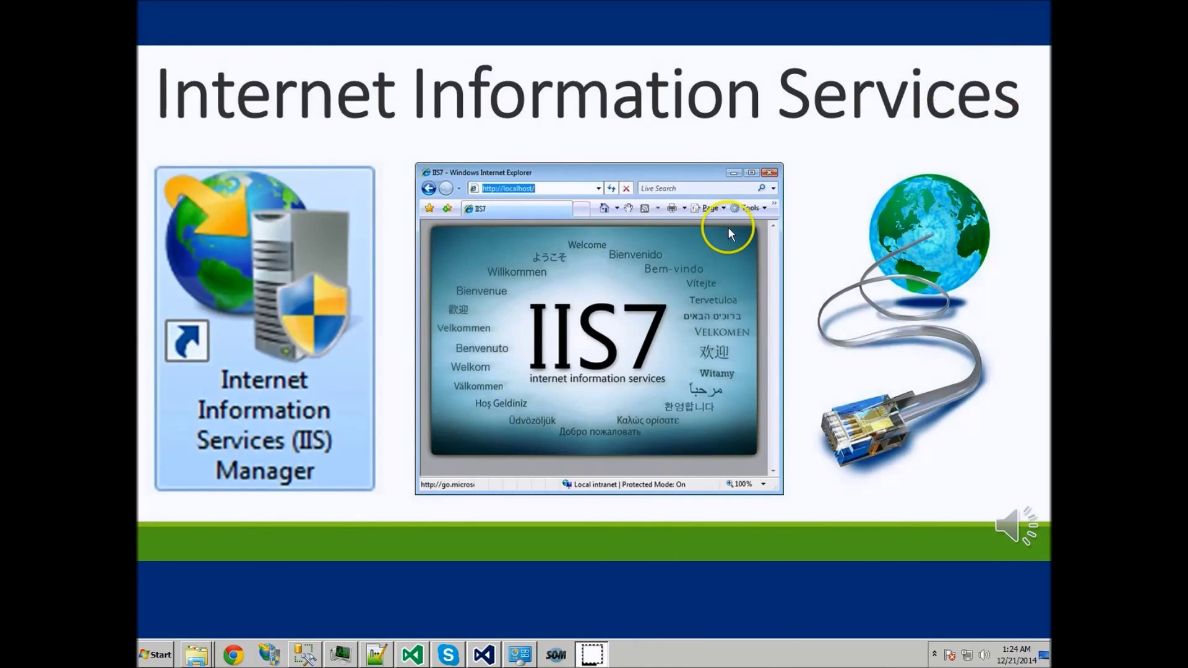